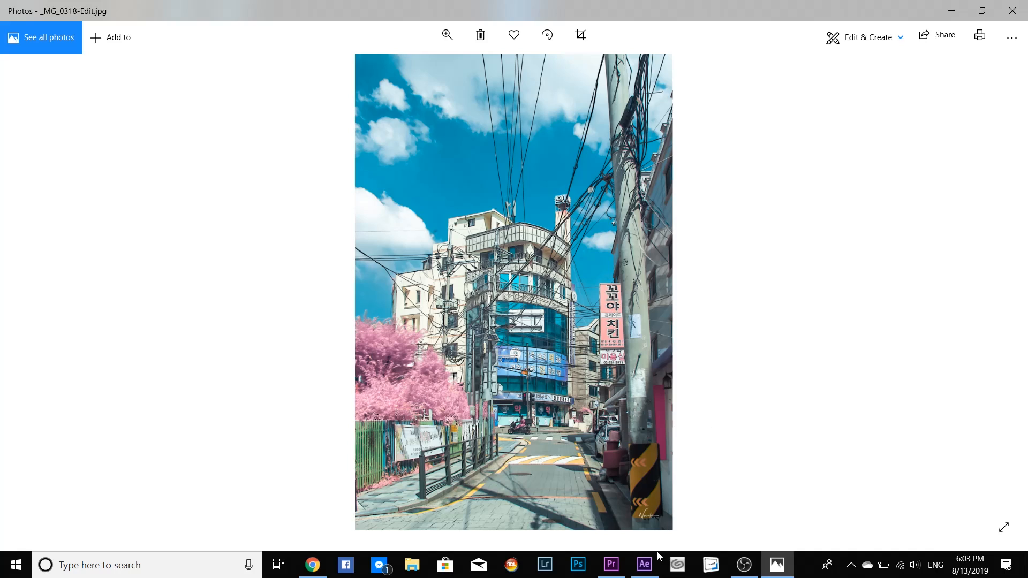
Switch to After Effects and clear the existing effect search term
{"action": "left_click", "coordinate": [652, 569]}
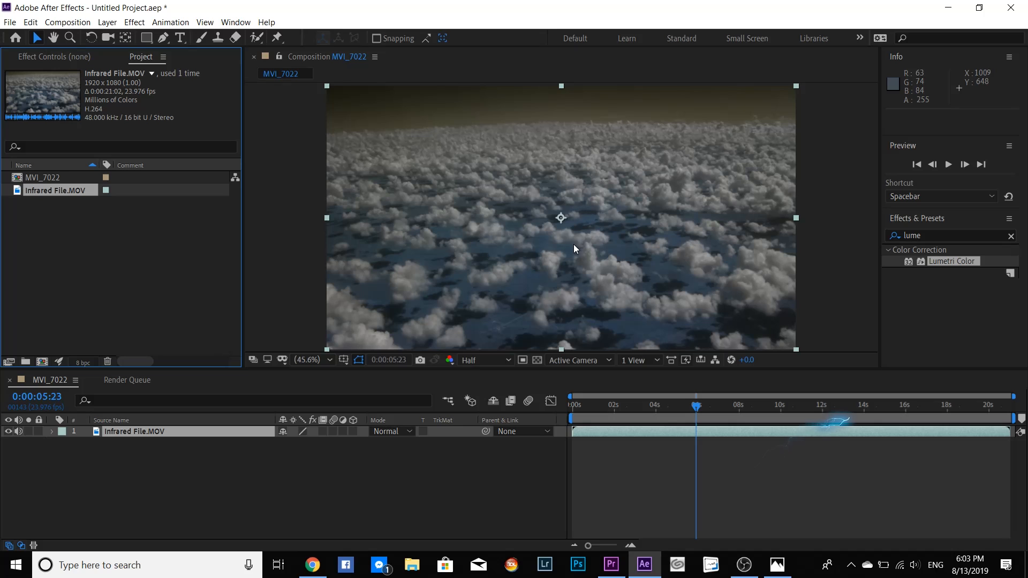
{"action": "left_click", "coordinate": [1010, 236]}
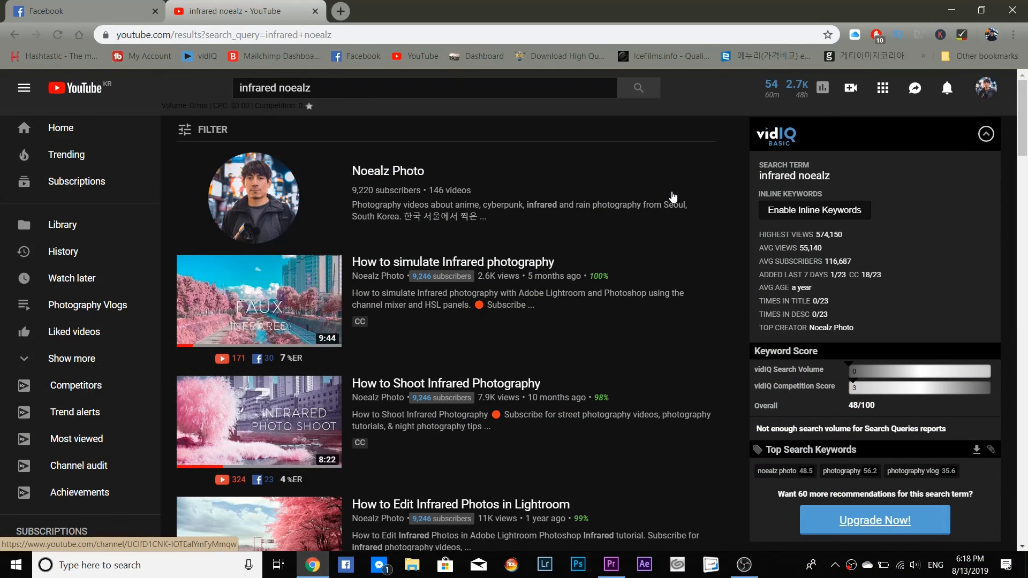
Look through the YouTube search results for infrared photography tutorials
{"action": "scroll", "coordinate": [673, 197], "scroll_direction": "down", "scroll_amount": 1}
{"action": "scroll", "coordinate": [673, 197], "scroll_direction": "down", "scroll_amount": 1}
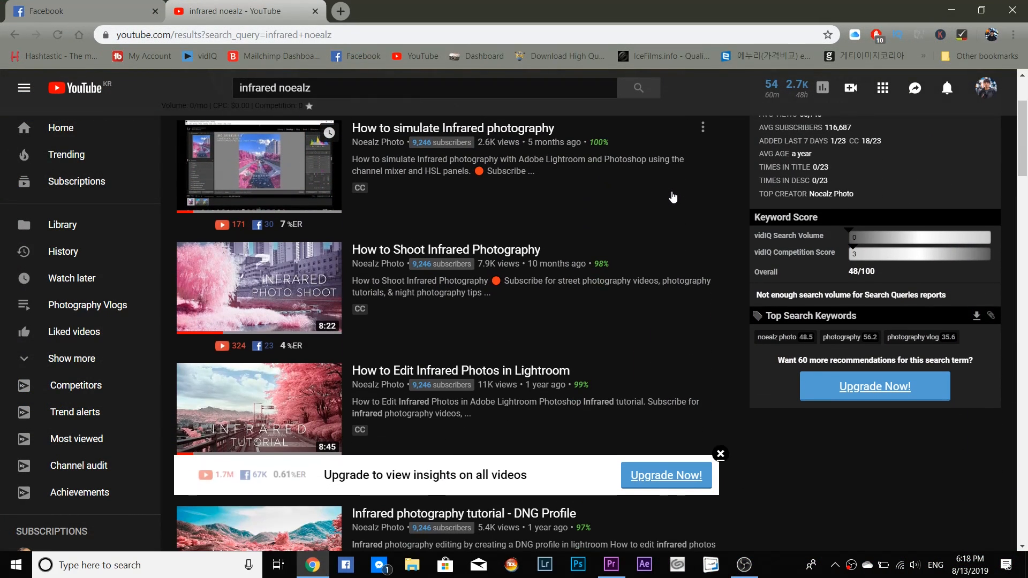
{"action": "scroll", "coordinate": [673, 197], "scroll_direction": "down", "scroll_amount": 1}
{"action": "scroll", "coordinate": [673, 201], "scroll_direction": "down", "scroll_amount": 1}
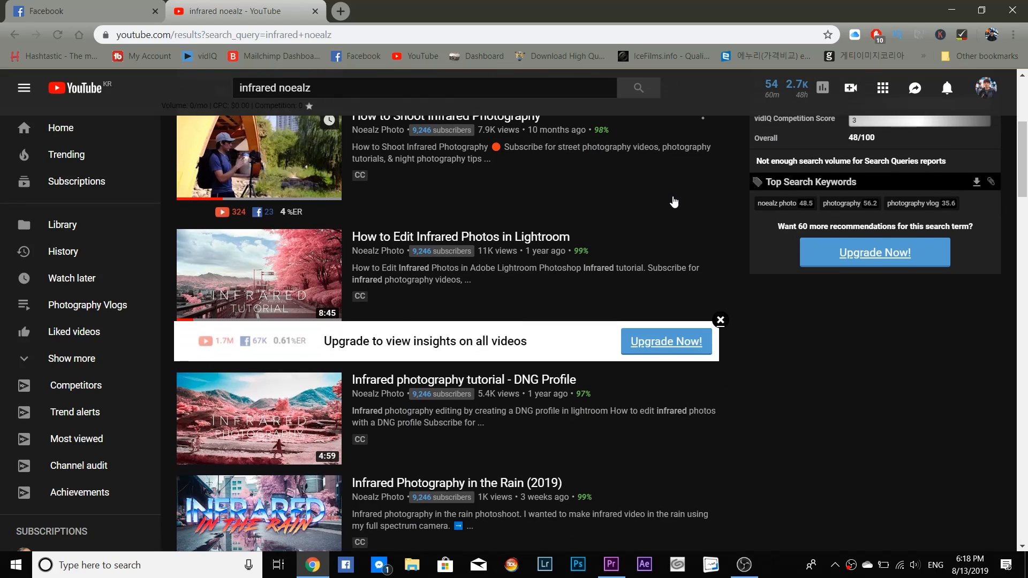
{"action": "scroll", "coordinate": [674, 201], "scroll_direction": "down", "scroll_amount": 1}
{"action": "scroll", "coordinate": [674, 201], "scroll_direction": "down", "scroll_amount": 1}
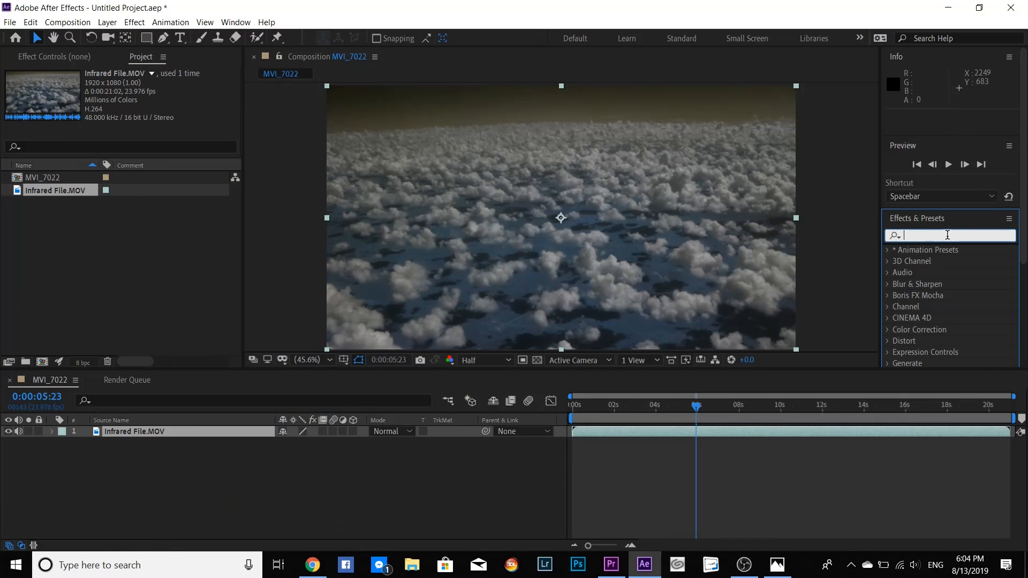
Find the Channel Mixer effect and apply it to the Infrared File.MOV layer
{"action": "type", "text": "chan"}
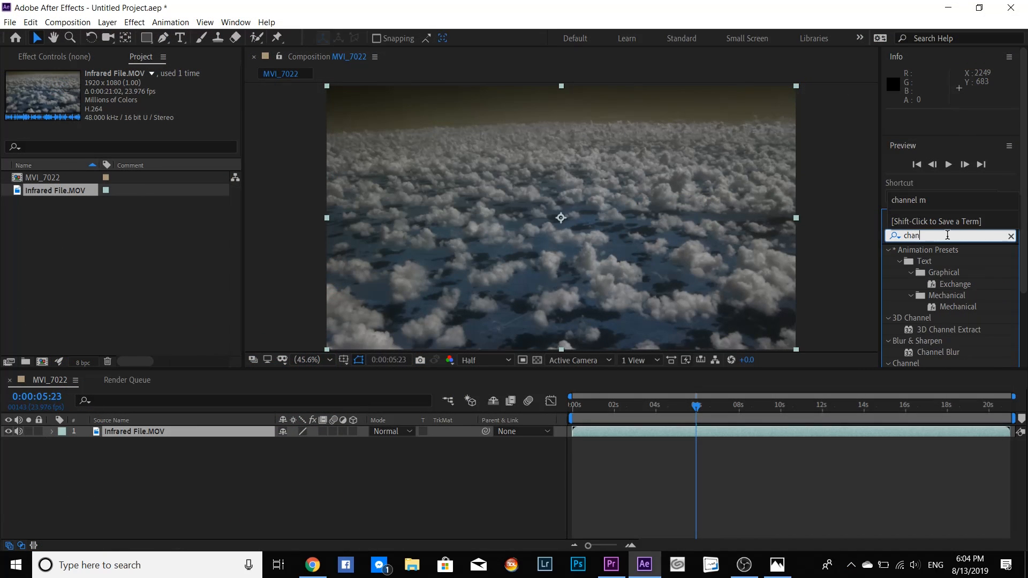
{"action": "type", "text": "nel"}
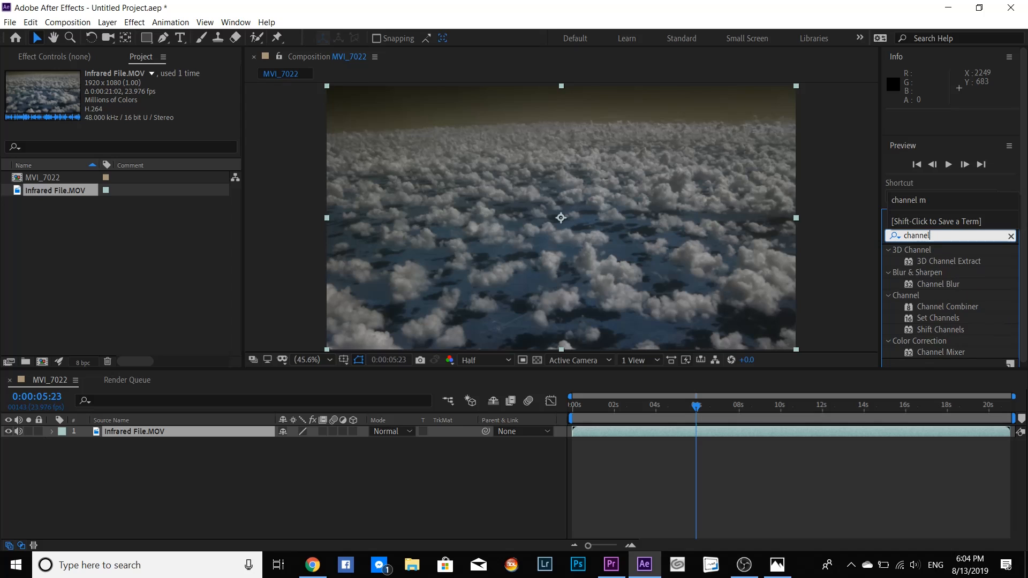
{"action": "type", "text": " mi"}
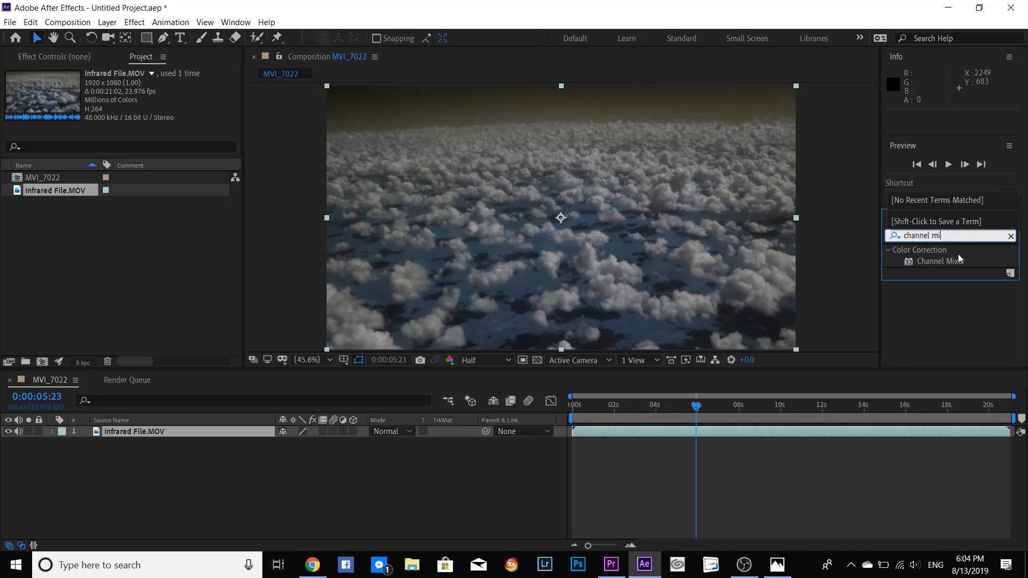
{"action": "left_click_drag", "start_coordinate": [933, 262], "coordinate": [726, 432]}
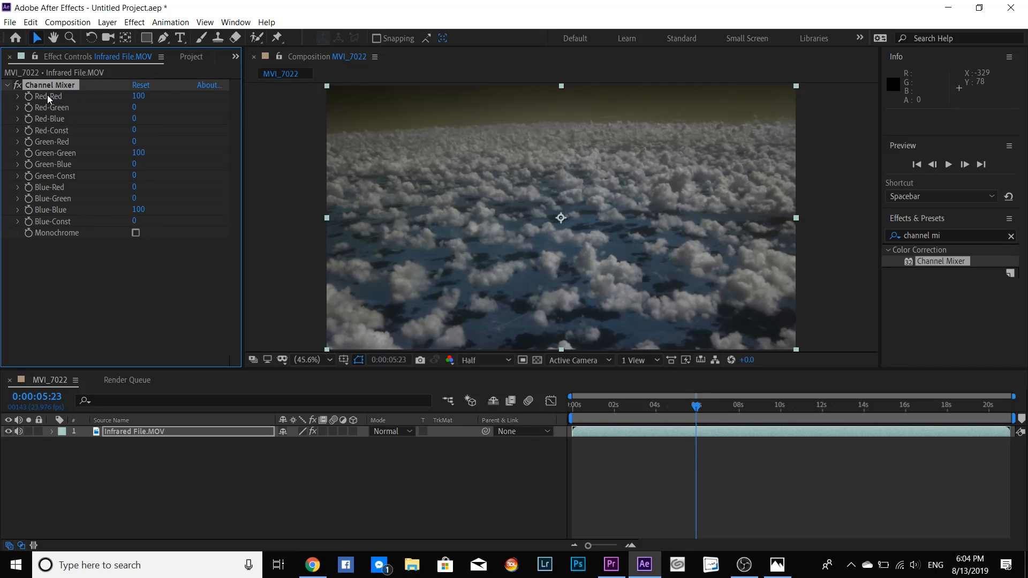
In the Channel Mixer, set Red-Red to 0 and Red-Blue to 100
{"action": "left_click", "coordinate": [141, 96]}
{"action": "left_click", "coordinate": [135, 118]}
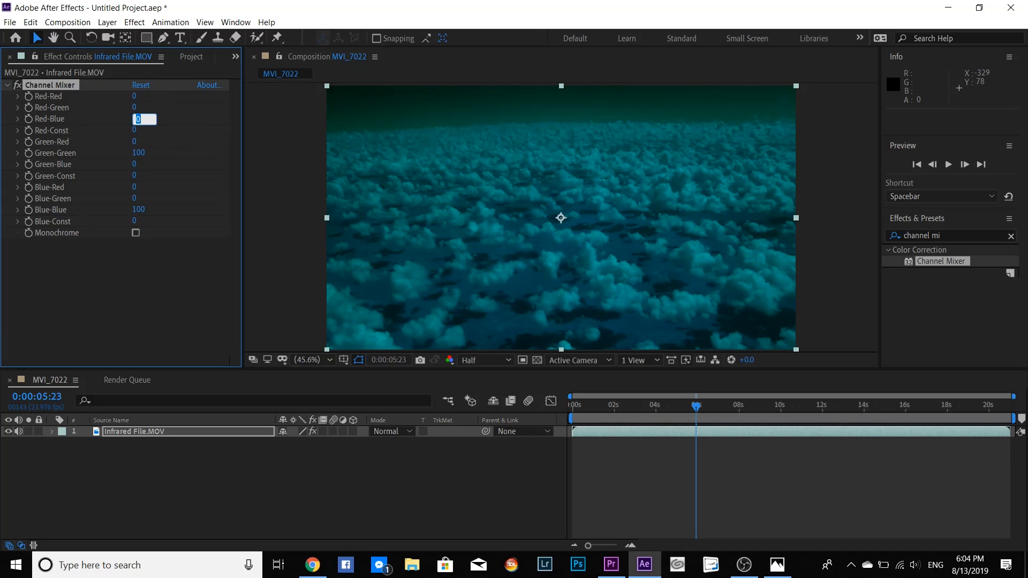
{"action": "type", "text": "100"}
{"action": "key", "text": "Return"}
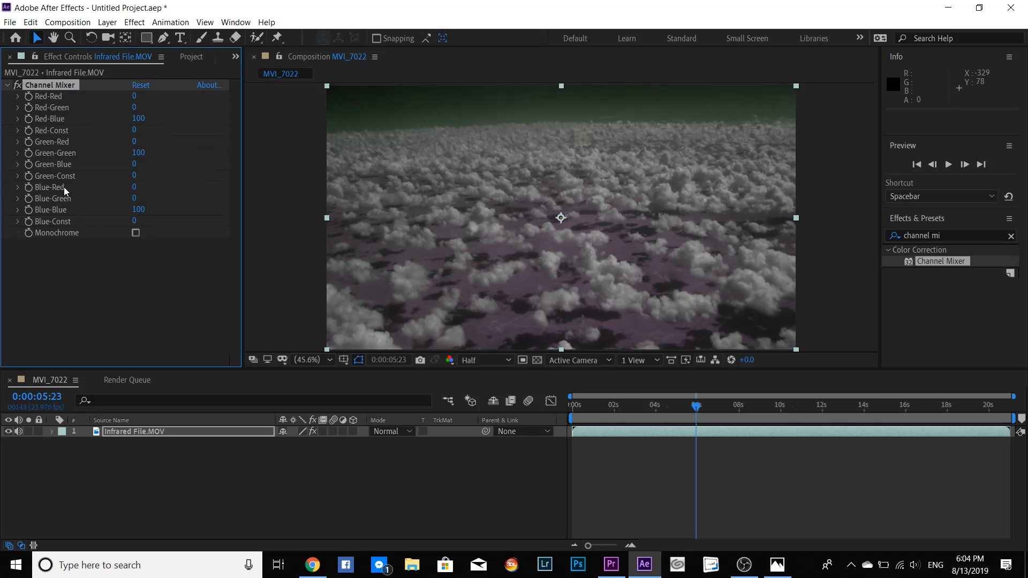
In the Channel Mixer, set Blue-Red to 100 and Blue-Blue to 0
{"action": "left_click", "coordinate": [136, 187]}
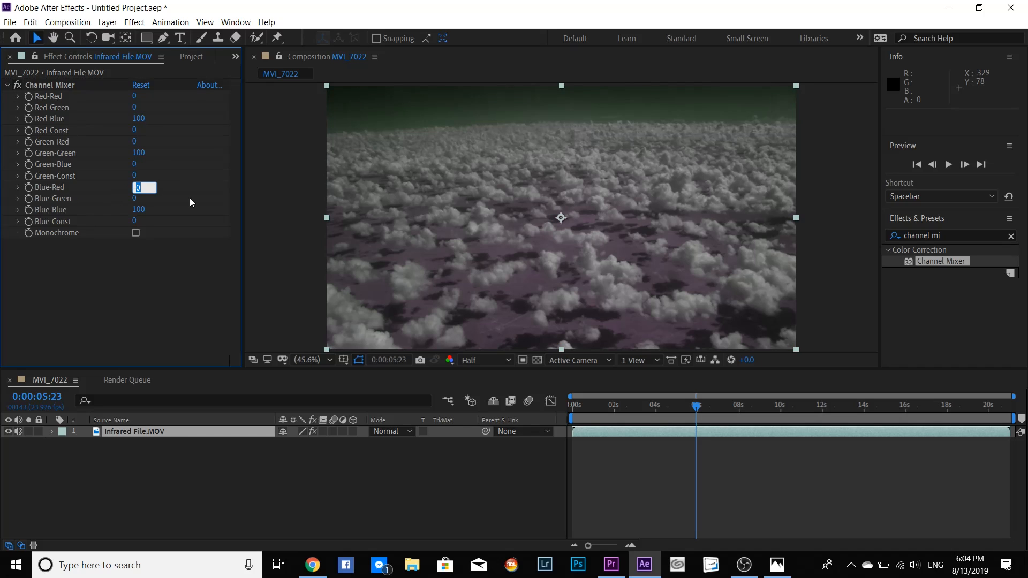
{"action": "type", "text": "100"}
{"action": "left_click", "coordinate": [144, 210]}
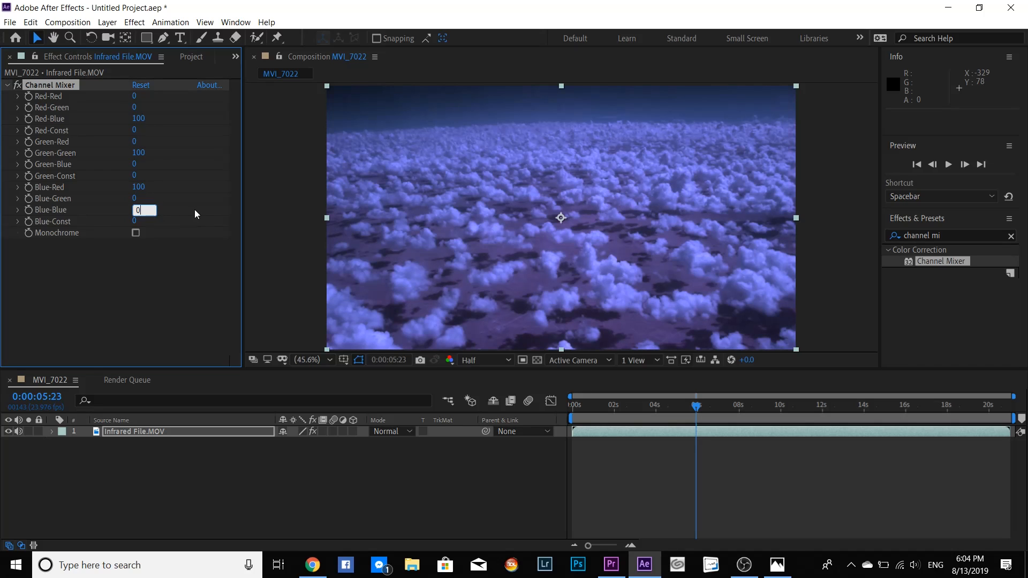
{"action": "type", "text": "0"}
{"action": "key", "text": "Return"}
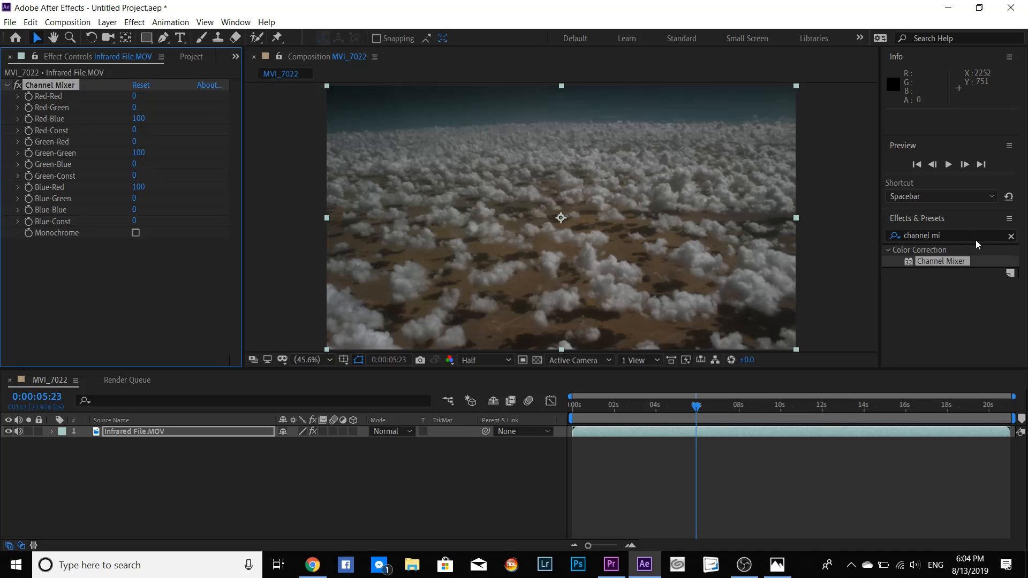
Add the Exposure color correction effect to the clip and raise its master exposure to 1.82
{"action": "left_click", "coordinate": [1010, 236]}
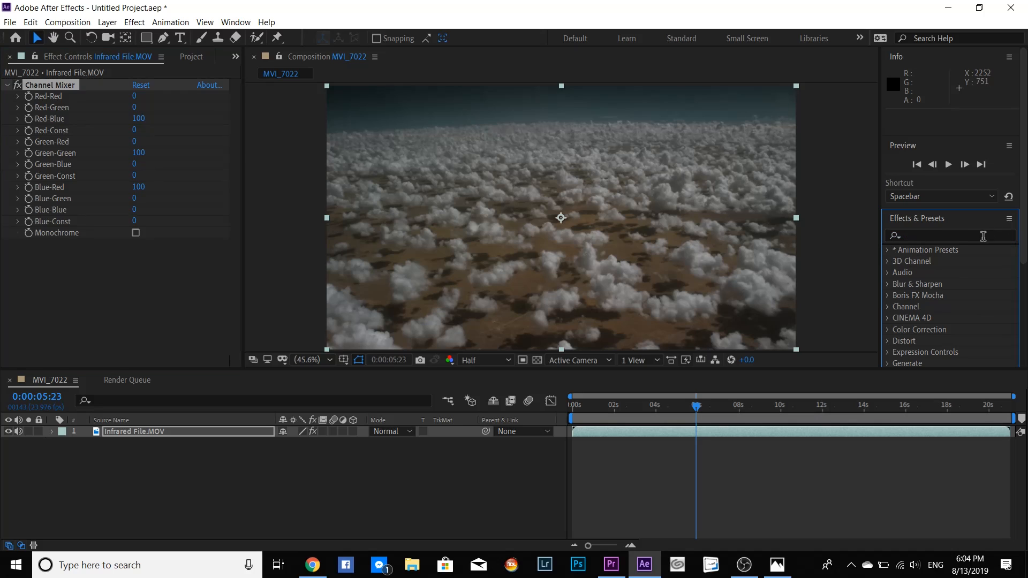
{"action": "type", "text": "exp"}
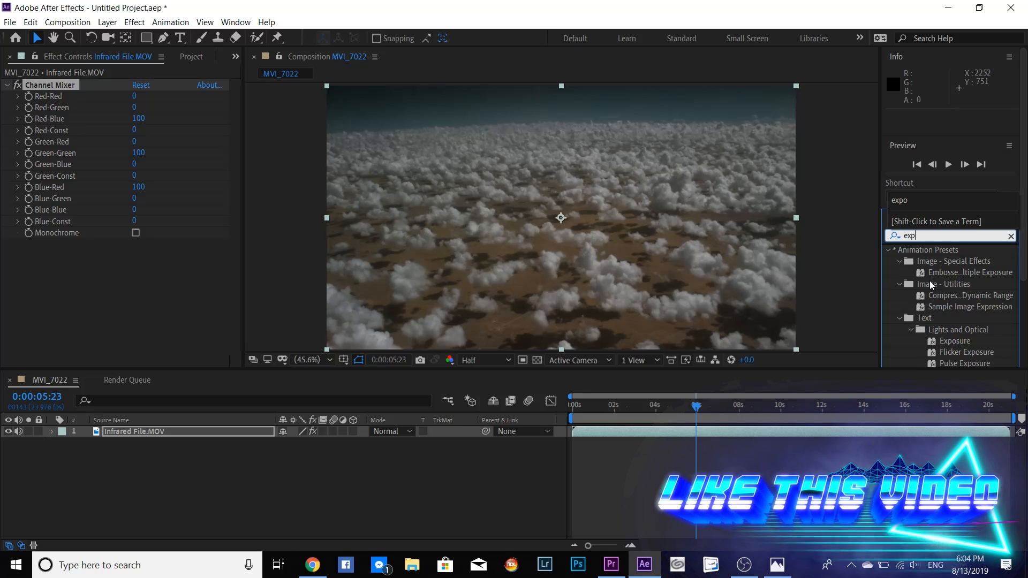
{"action": "scroll", "coordinate": [929, 280], "scroll_direction": "down", "scroll_amount": 2}
{"action": "left_click_drag", "start_coordinate": [946, 347], "coordinate": [221, 275]}
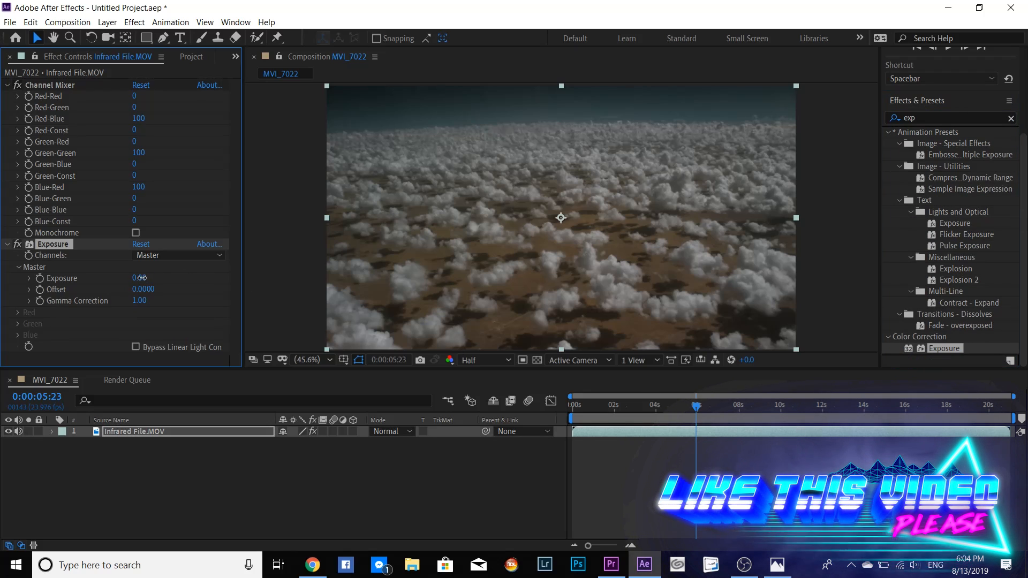
{"action": "left_click_drag", "start_coordinate": [139, 278], "coordinate": [259, 273]}
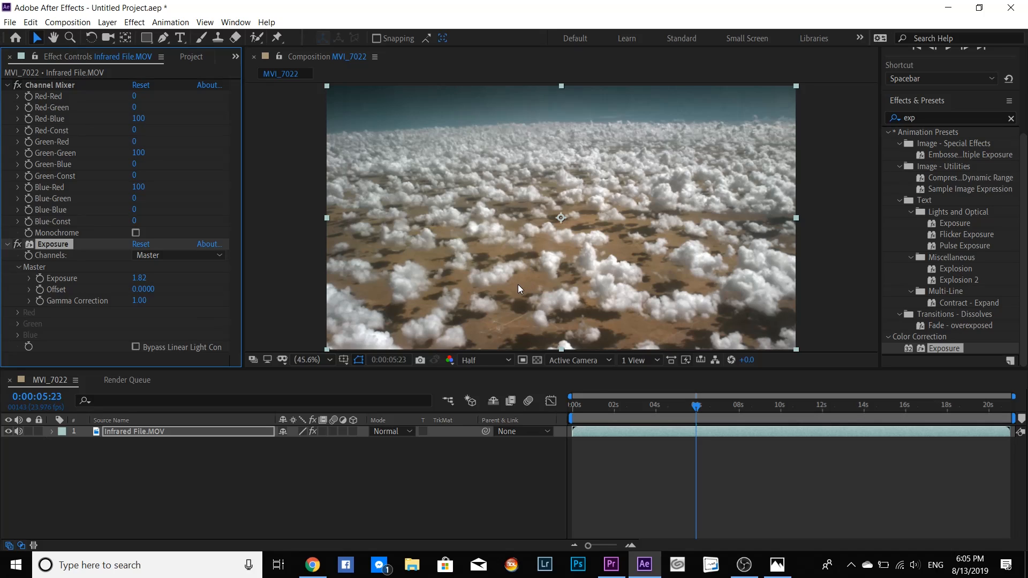
Find the Lumetri Color effect and apply it to the Infrared File.MOV layer
{"action": "left_click", "coordinate": [1011, 119]}
{"action": "left_click", "coordinate": [974, 119]}
{"action": "type", "text": "luma"}
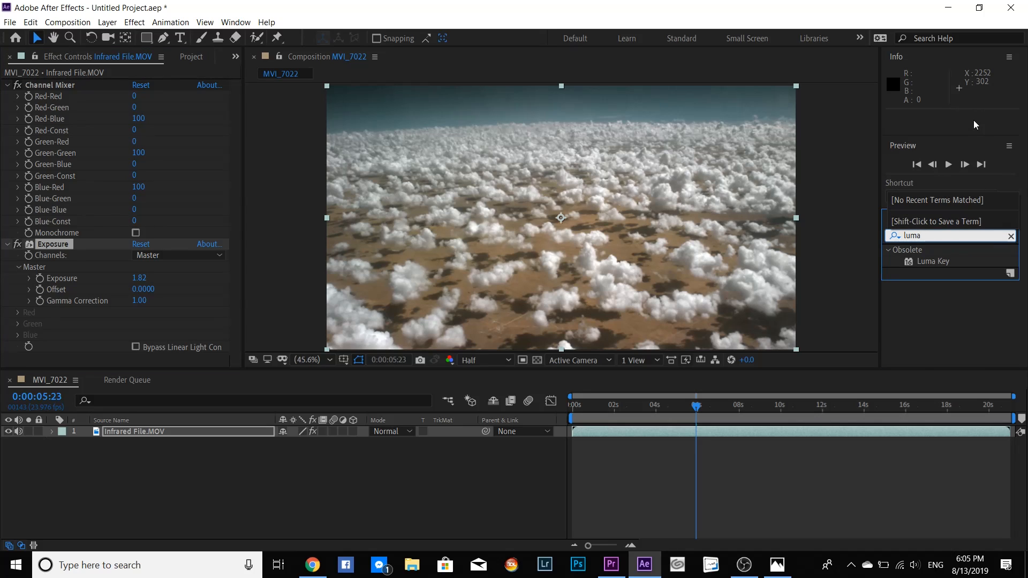
{"action": "key", "text": "BackSpace"}
{"action": "type", "text": "e"}
{"action": "left_click", "coordinate": [937, 260]}
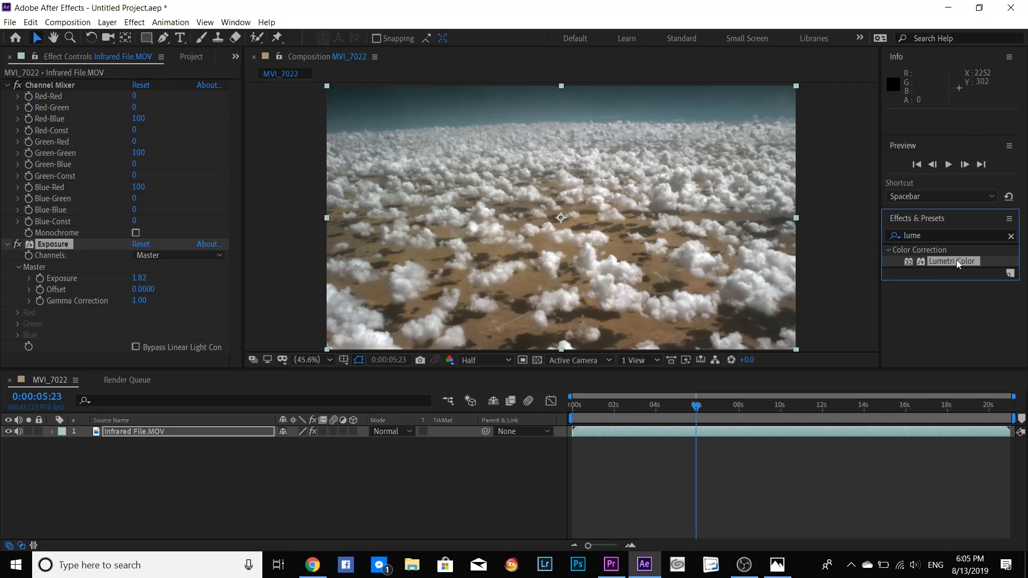
{"action": "left_click_drag", "start_coordinate": [956, 259], "coordinate": [723, 431]}
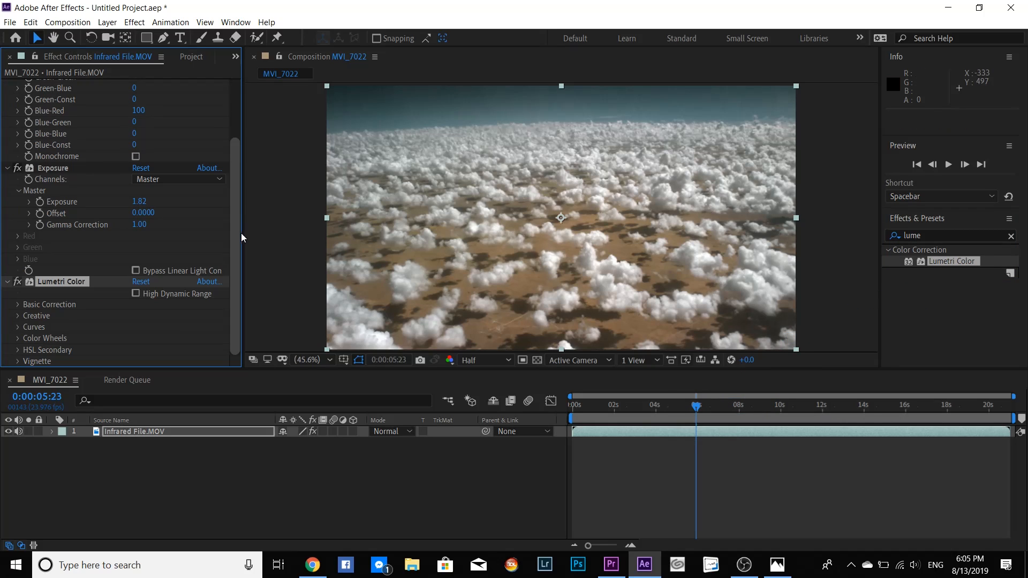
Sample the brown ground between the clouds as the key's set color in Lumetri's HSL Secondary section
{"action": "left_click", "coordinate": [18, 349]}
{"action": "left_click_drag", "start_coordinate": [235, 208], "coordinate": [241, 258]}
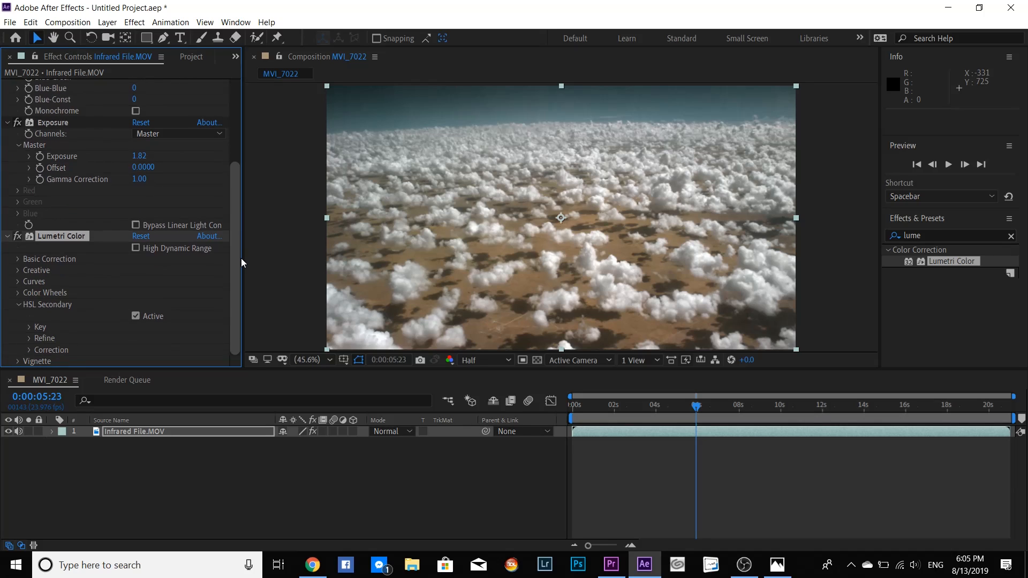
{"action": "left_click", "coordinate": [29, 327]}
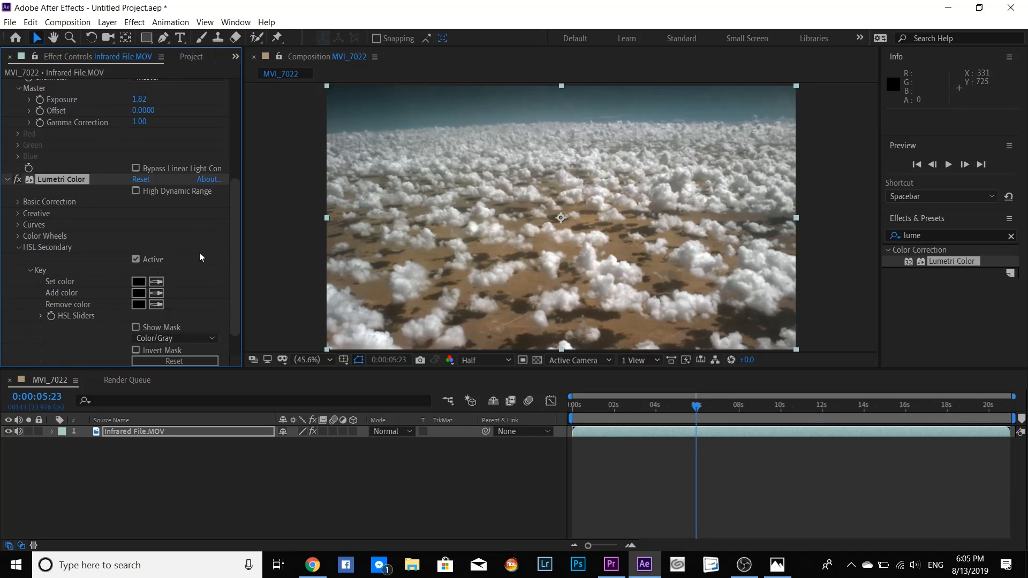
{"action": "left_click_drag", "start_coordinate": [237, 197], "coordinate": [239, 237]}
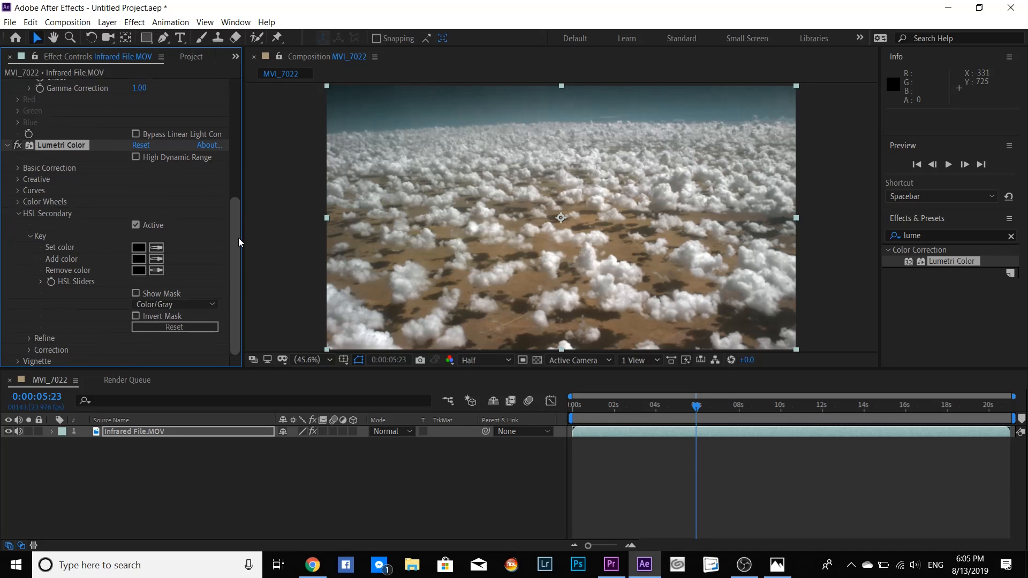
{"action": "left_click", "coordinate": [158, 248]}
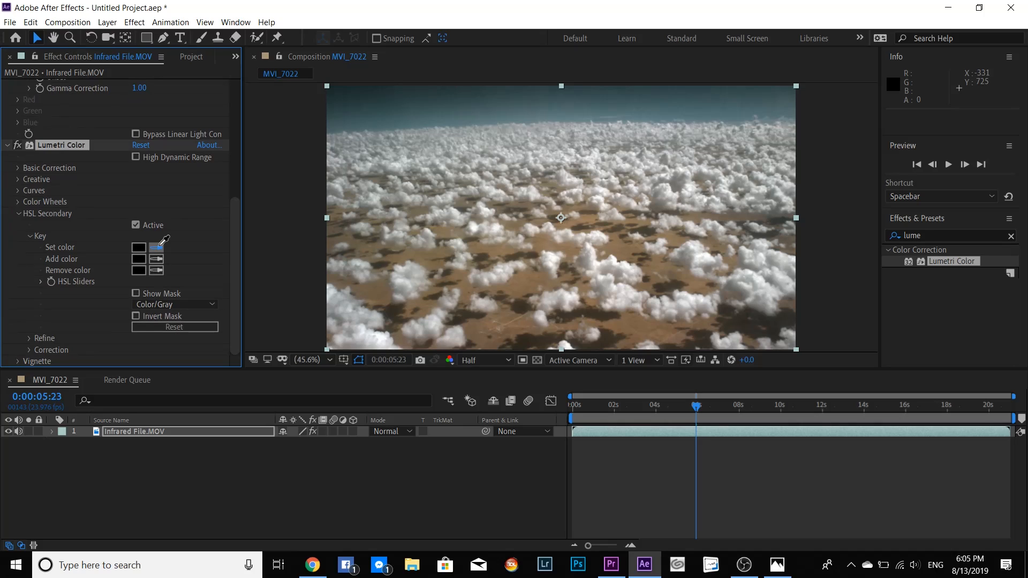
{"action": "left_click", "coordinate": [416, 254]}
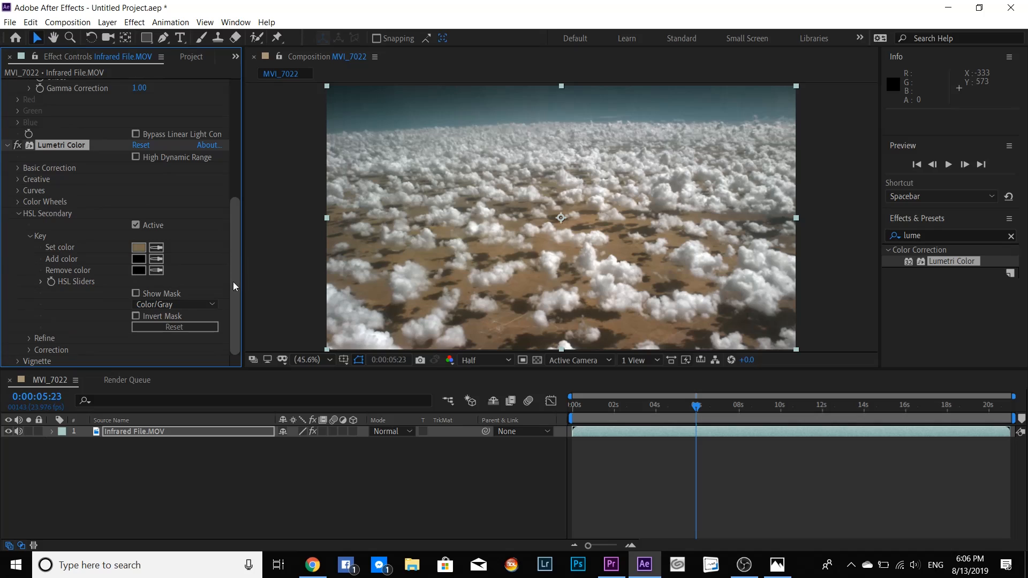
Shift the keyed ground color toward pink with the HSL Secondary correction color wheel
{"action": "left_click", "coordinate": [30, 350]}
{"action": "scroll", "coordinate": [31, 348], "scroll_direction": "down", "scroll_amount": 2}
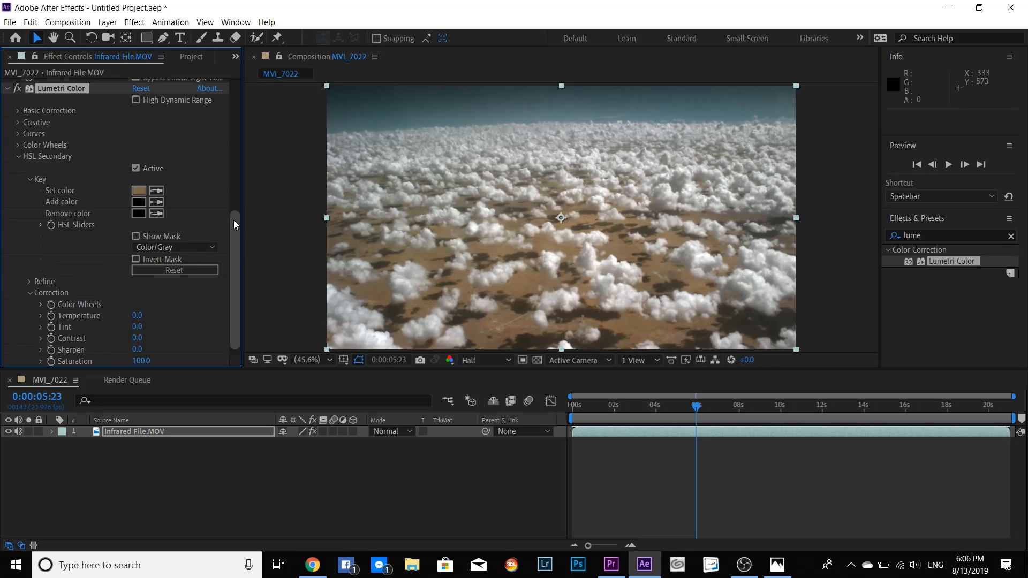
{"action": "scroll", "coordinate": [234, 224], "scroll_direction": "down", "scroll_amount": 1}
{"action": "left_click", "coordinate": [42, 292]}
{"action": "scroll", "coordinate": [220, 255], "scroll_direction": "down", "scroll_amount": 3}
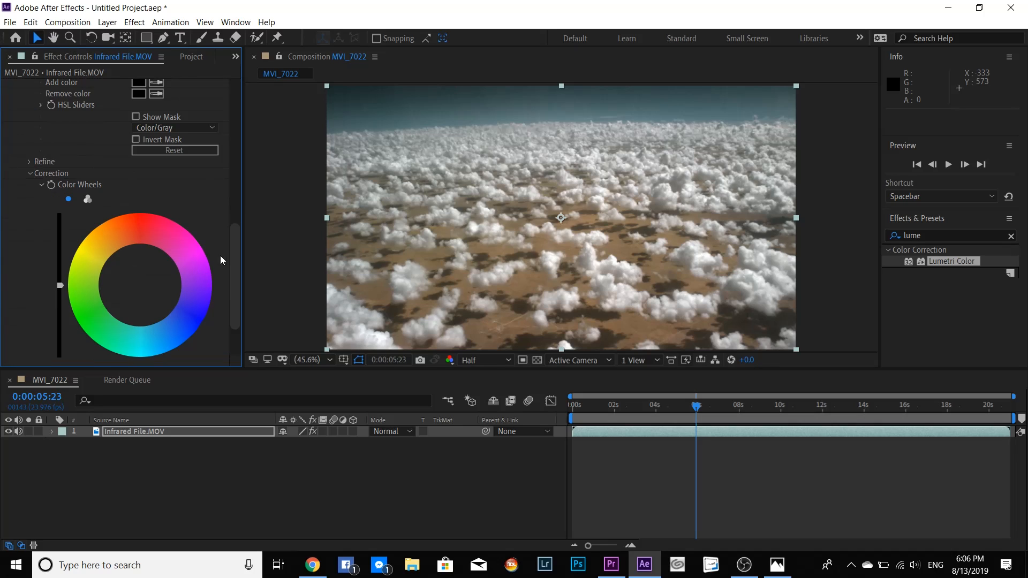
{"action": "scroll", "coordinate": [233, 242], "scroll_direction": "down", "scroll_amount": 2}
{"action": "left_click_drag", "start_coordinate": [139, 238], "coordinate": [159, 219]}
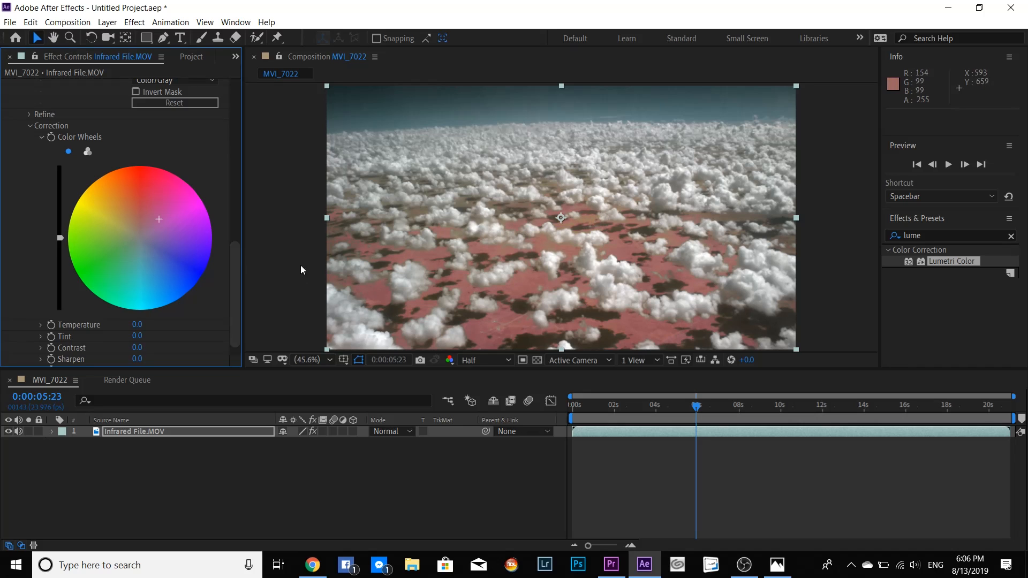
Extend the HSL Secondary key by adding two more ground colors sampled from the footage
{"action": "left_click_drag", "start_coordinate": [232, 267], "coordinate": [232, 190]}
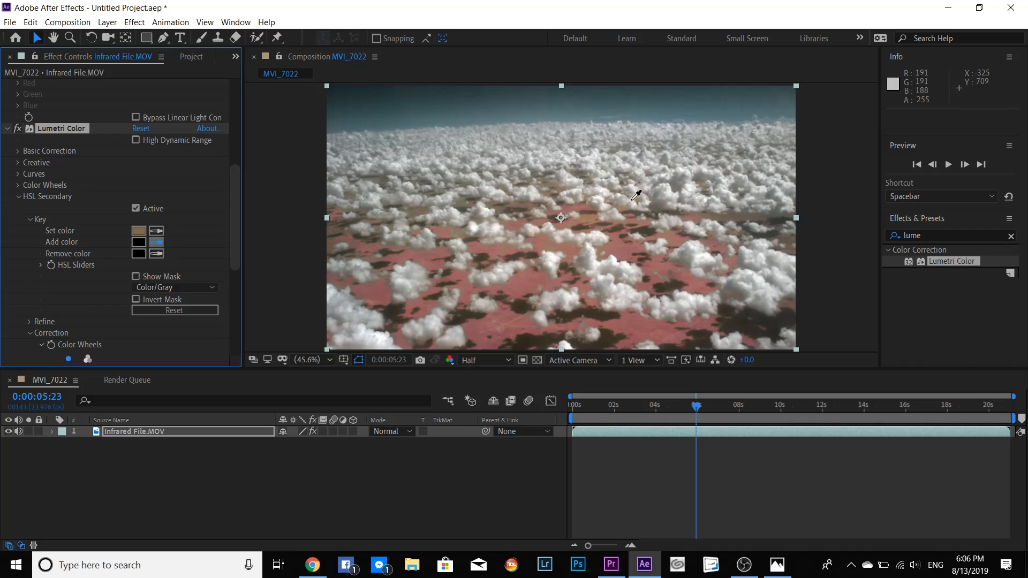
{"action": "left_click", "coordinate": [588, 216]}
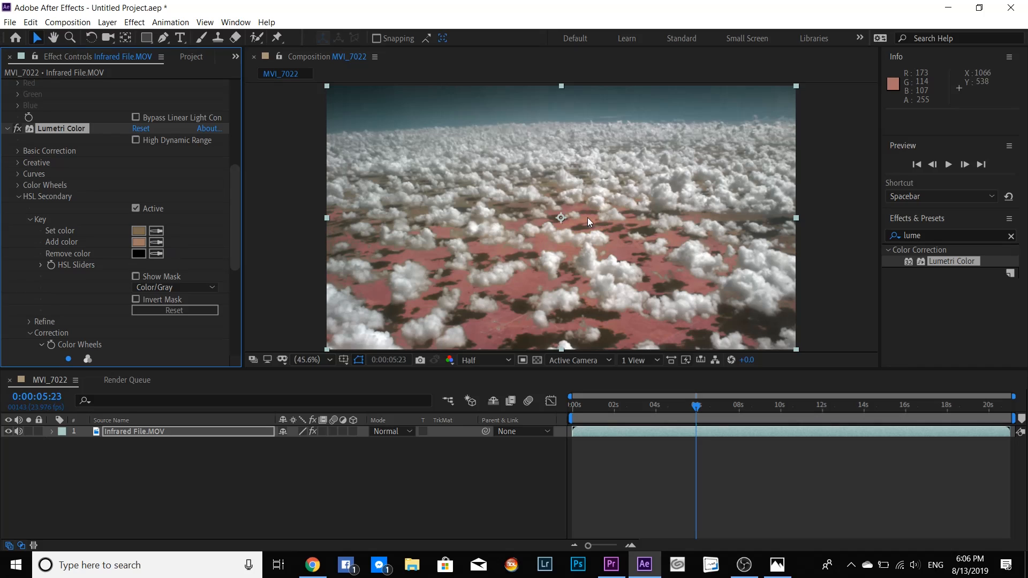
{"action": "left_click", "coordinate": [156, 243]}
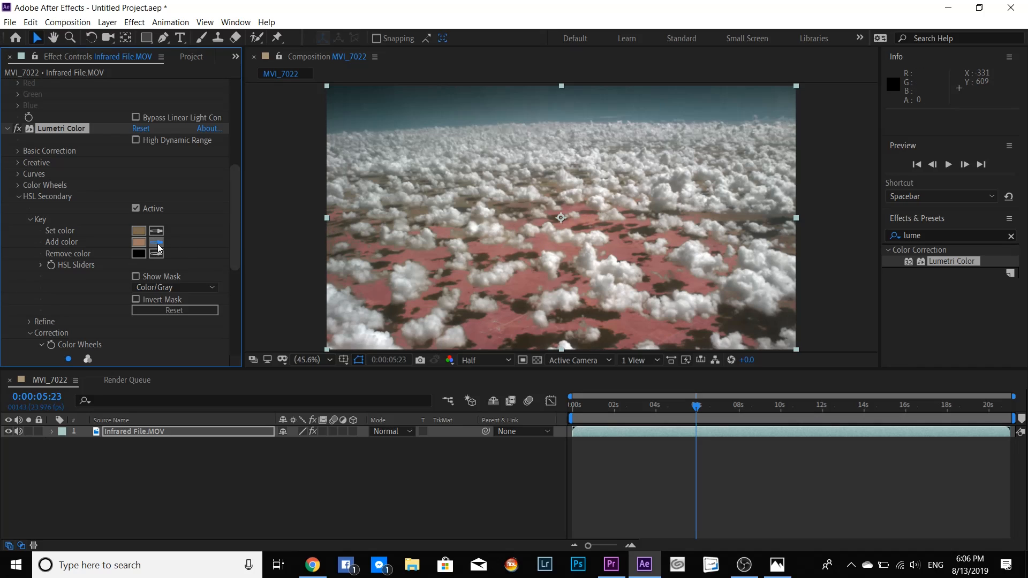
{"action": "left_click", "coordinate": [418, 211]}
Raise the contrast to 13.3 in Lumetri's Basic Correction tone settings
{"action": "left_click", "coordinate": [19, 152]}
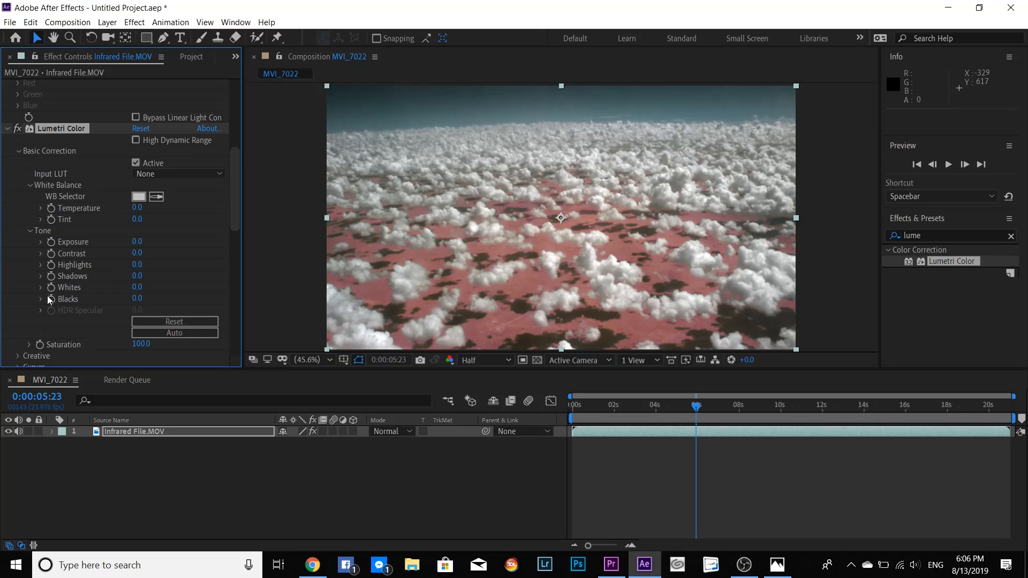
{"action": "left_click", "coordinate": [40, 254]}
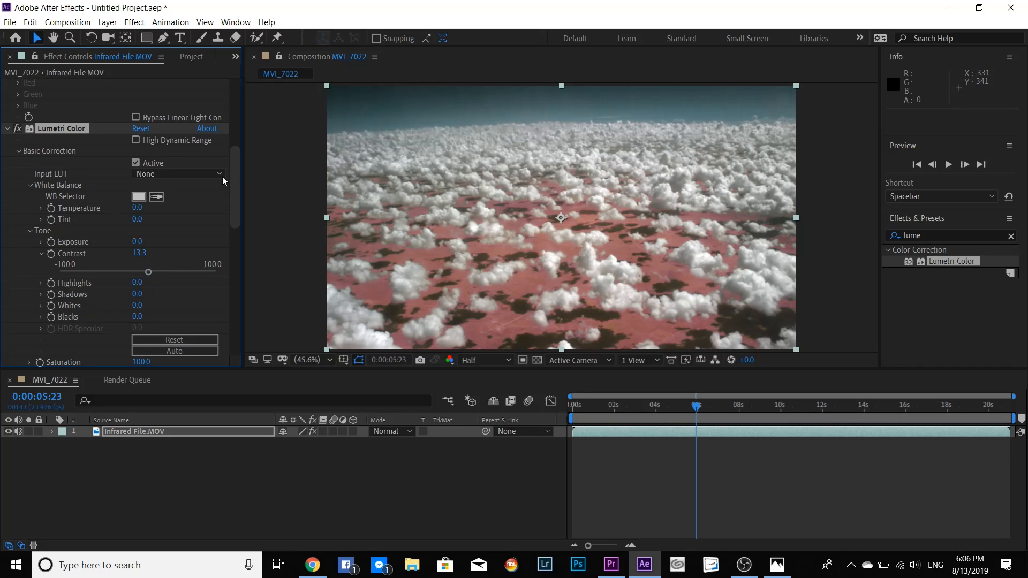
{"action": "scroll", "coordinate": [239, 188], "scroll_direction": "down", "scroll_amount": 4}
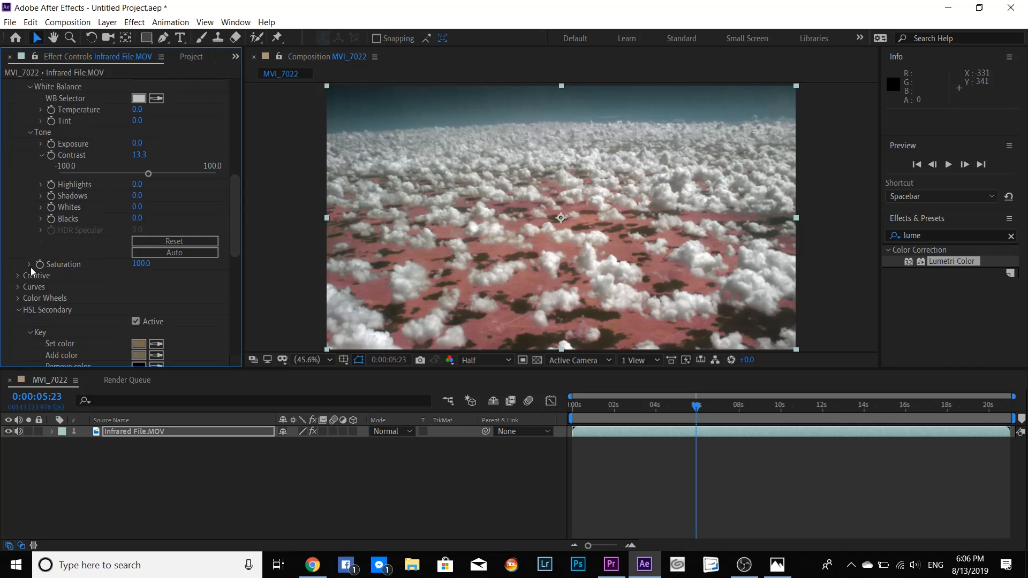
Raise the saturation to 106.4 in Lumetri's Basic Correction and add another ground color from the footage to the HSL Secondary key
{"action": "left_click", "coordinate": [30, 266]}
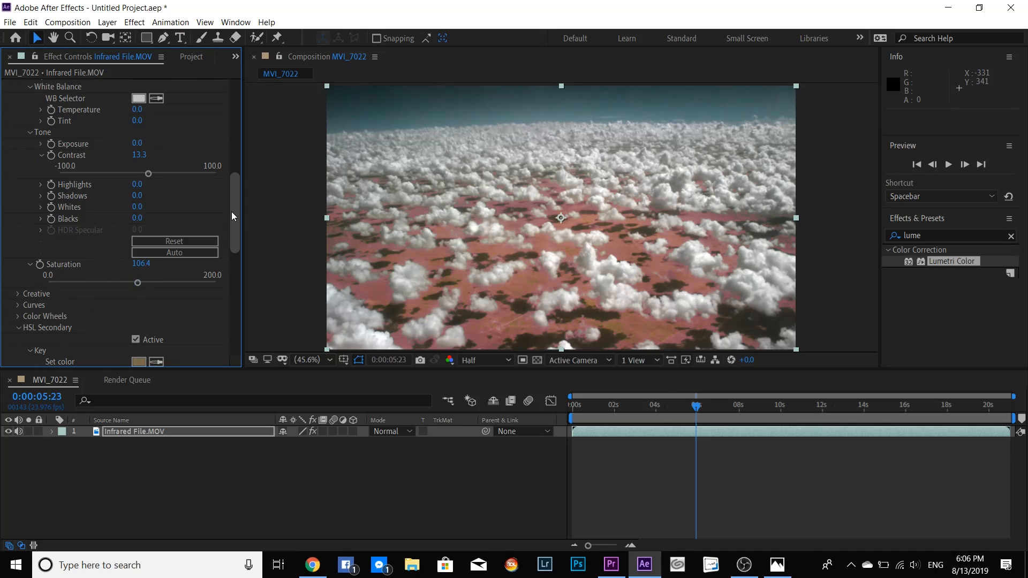
{"action": "scroll", "coordinate": [238, 236], "scroll_direction": "down", "scroll_amount": 6}
{"action": "left_click", "coordinate": [156, 231]}
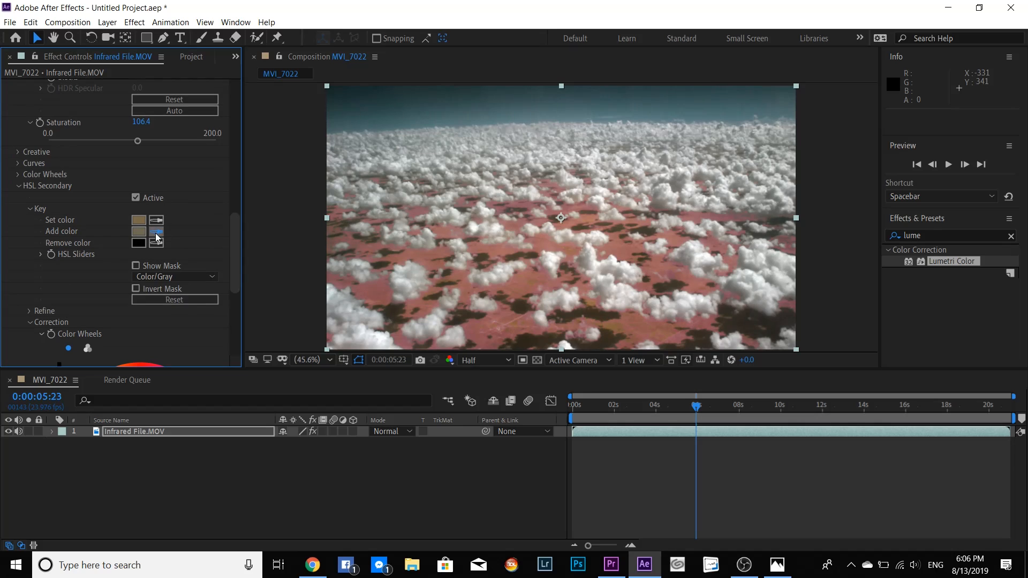
{"action": "left_click", "coordinate": [618, 330]}
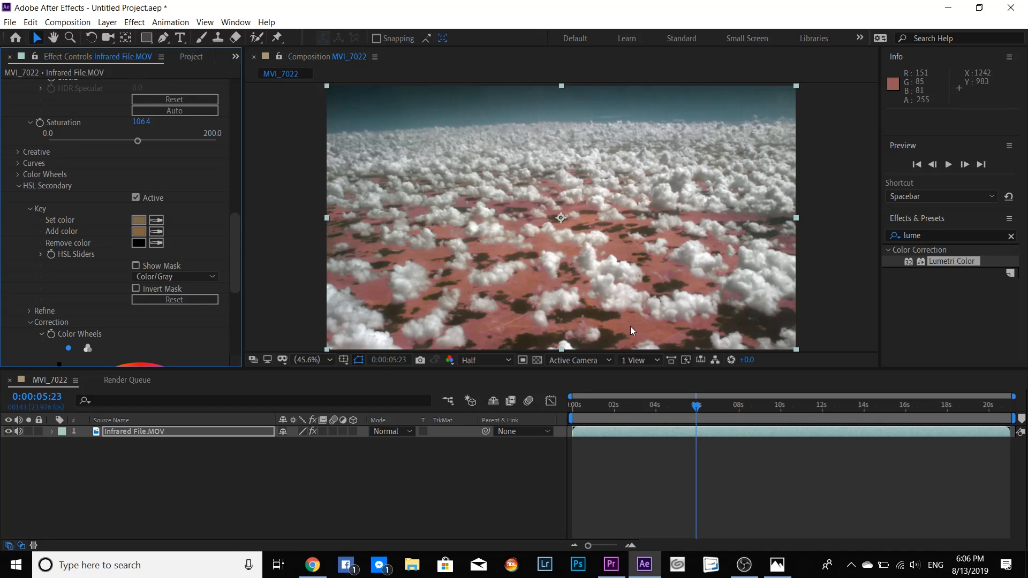
Play a preview of the graded infrared cloud composition from the current time and stop it at about 0:00:14:21
{"action": "left_click", "coordinate": [948, 165]}
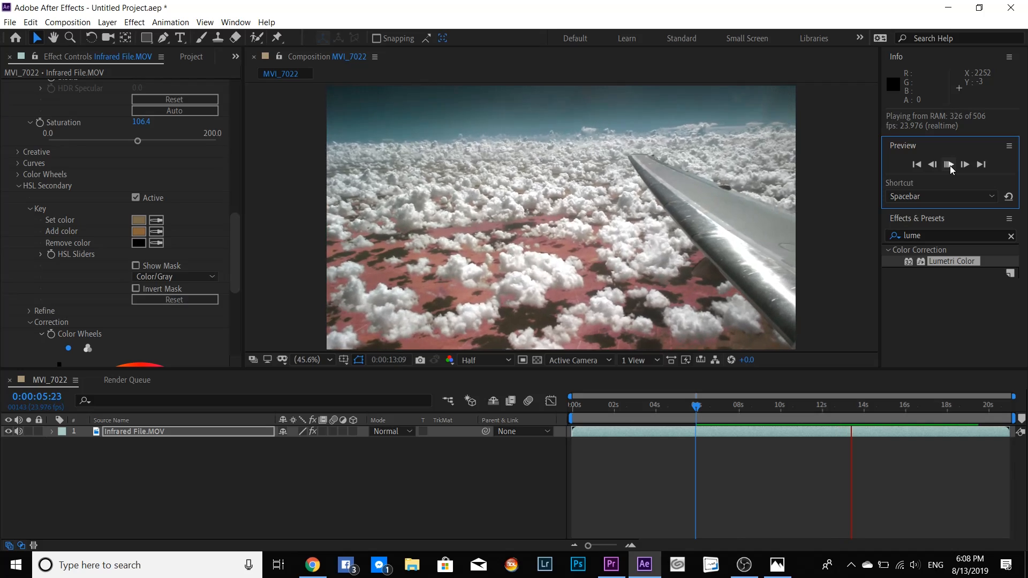
{"action": "left_click", "coordinate": [950, 166]}
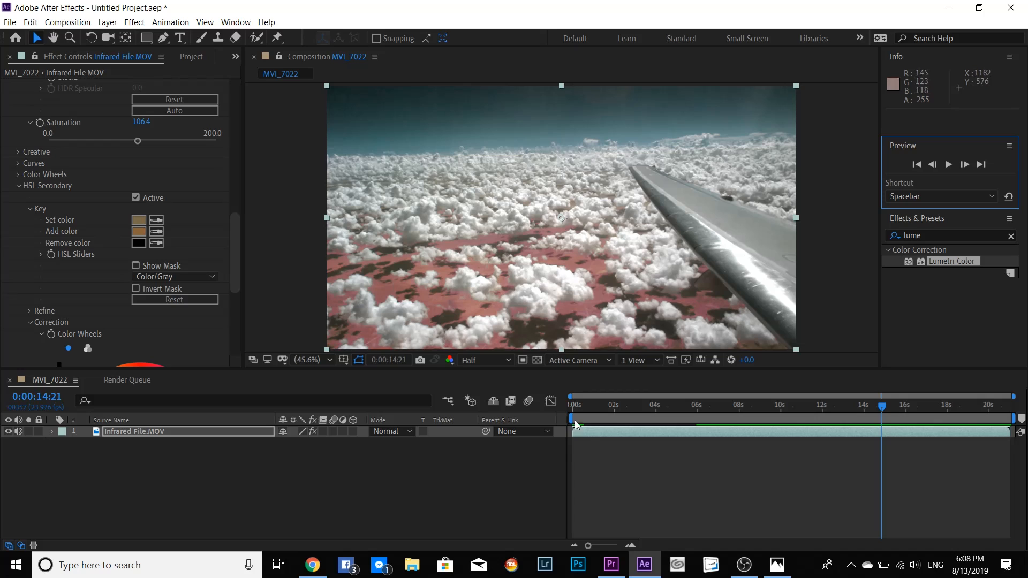
Switch to Premiere Pro and inspect the pink tree and building in sequence MVI_0289 at 100% zoom before restoring the Fit view
{"action": "left_click", "coordinate": [611, 565]}
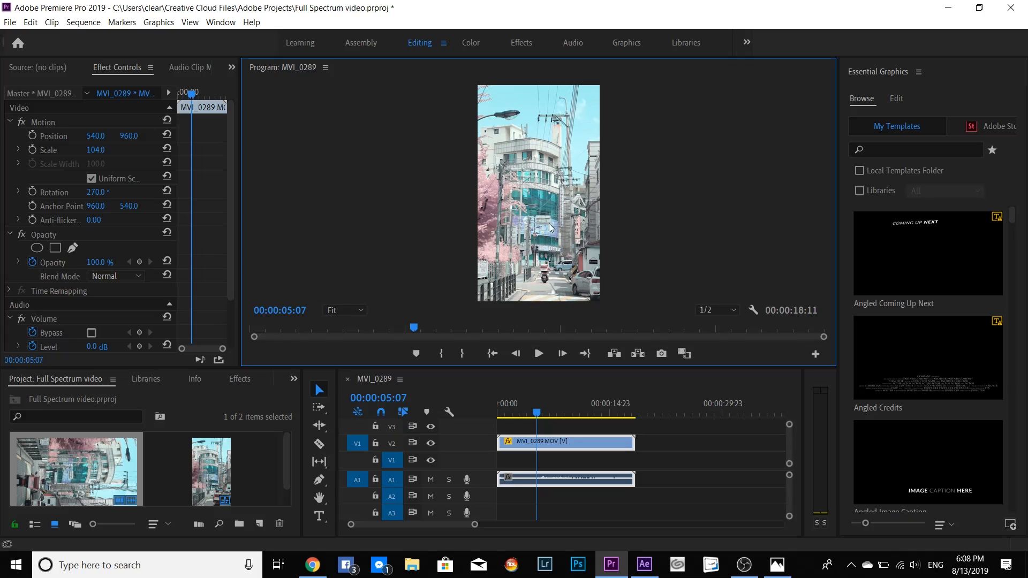
{"action": "left_click", "coordinate": [362, 309]}
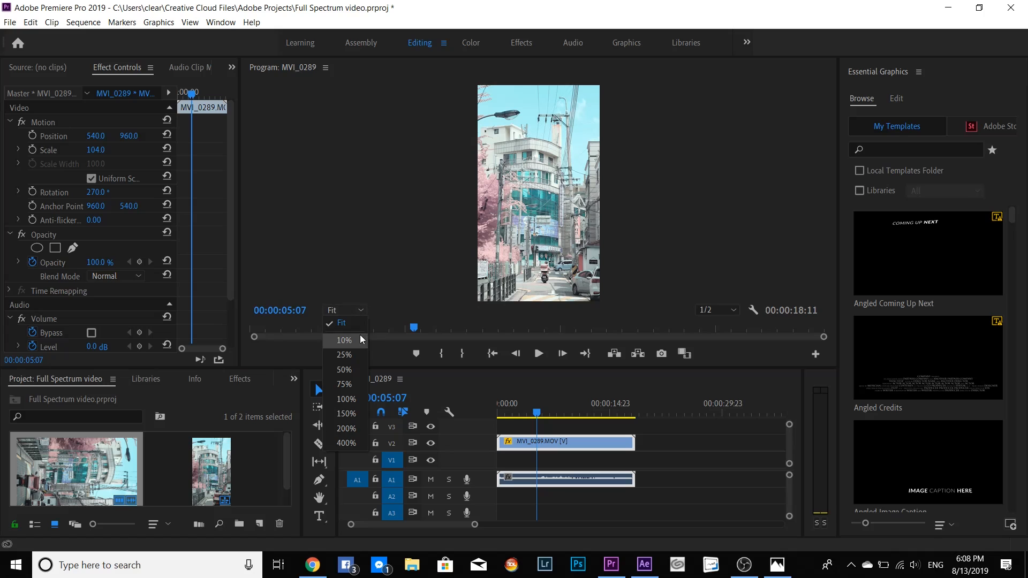
{"action": "left_click", "coordinate": [353, 397]}
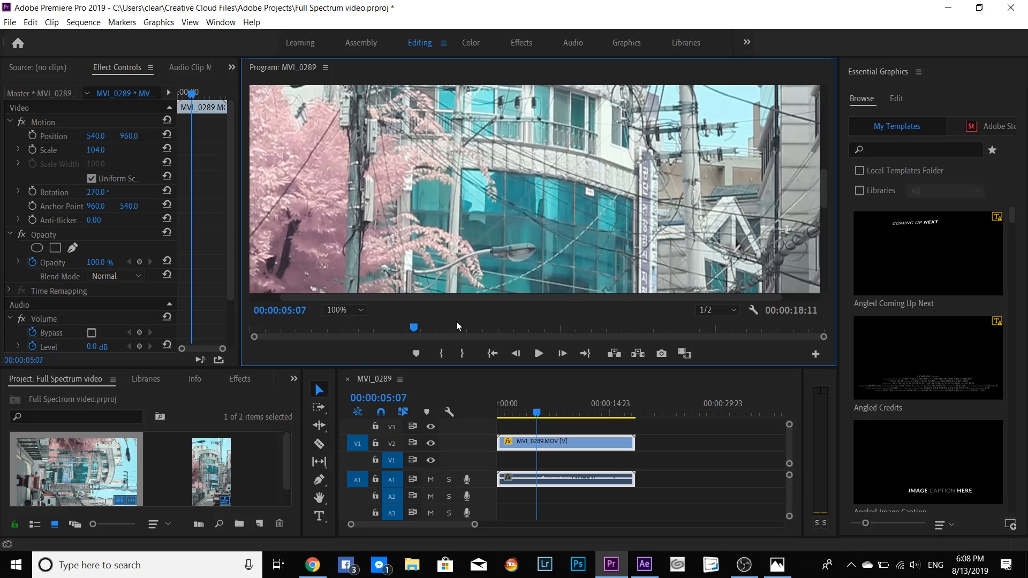
{"action": "left_click_drag", "start_coordinate": [717, 299], "coordinate": [645, 296]}
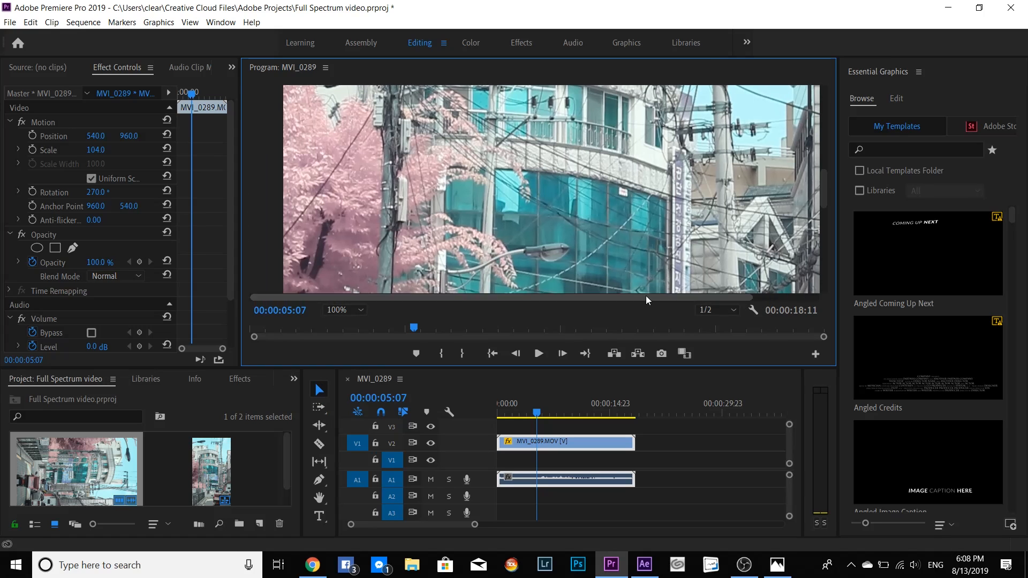
{"action": "left_click_drag", "start_coordinate": [824, 192], "coordinate": [848, 178]}
{"action": "left_click", "coordinate": [361, 309]}
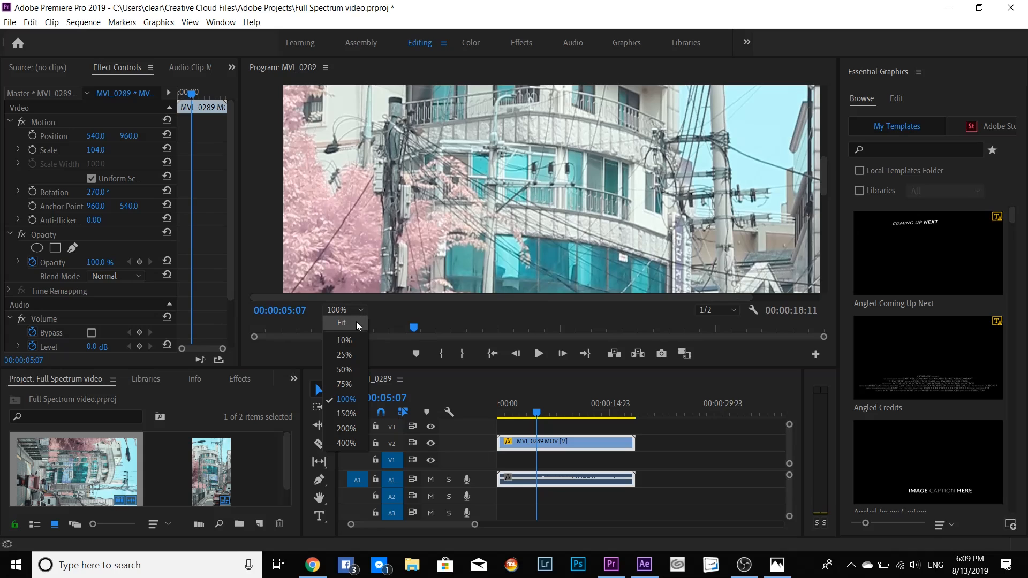
{"action": "left_click", "coordinate": [352, 323]}
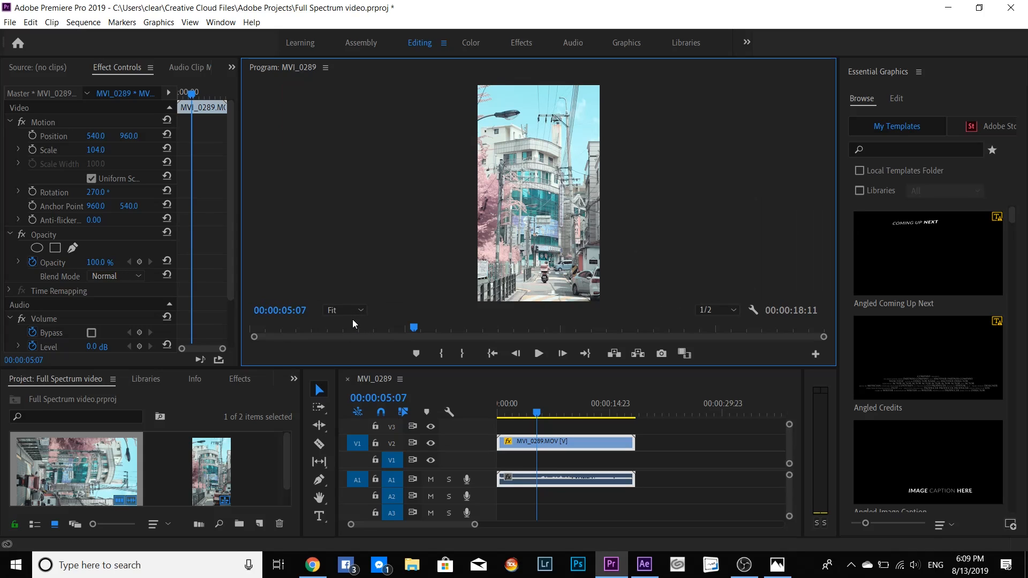
Play the MVI_0289 street footage from 00:00:05:07 and stop it at about 00:00:14:02
{"action": "left_click", "coordinate": [540, 353]}
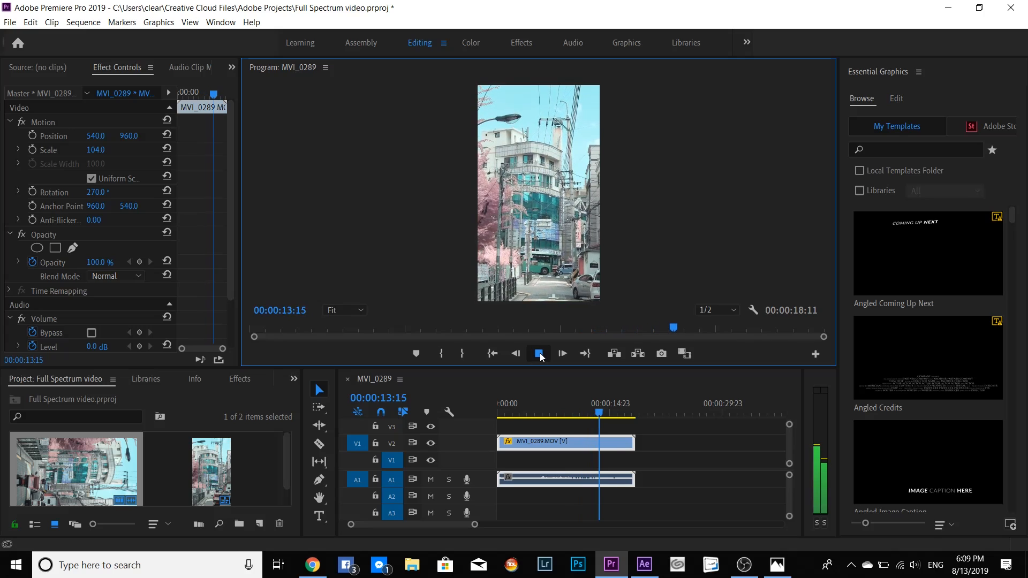
{"action": "left_click", "coordinate": [540, 354]}
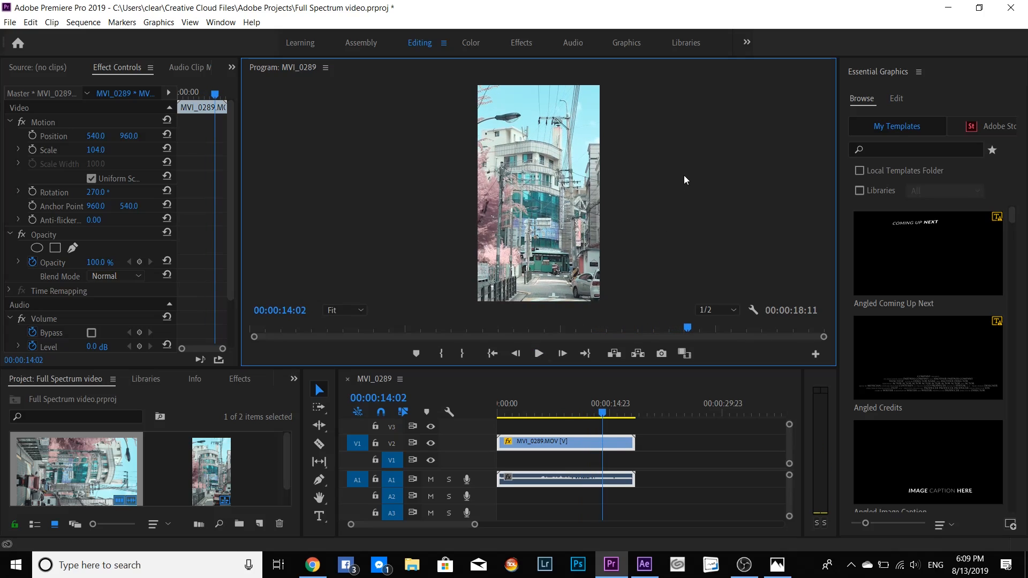